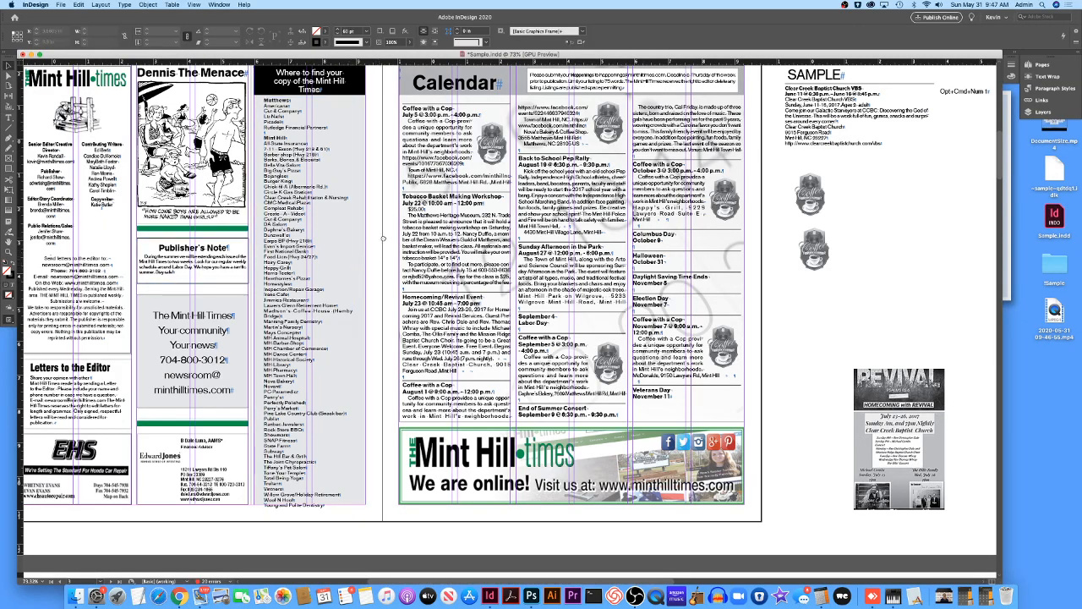
# Open Find Font for the document and select Akzidenz Grotesk CE Light Regular as the font to find
pyautogui.scroll(2, 376, 254)
pyautogui.hscroll(-2, 376, 254)
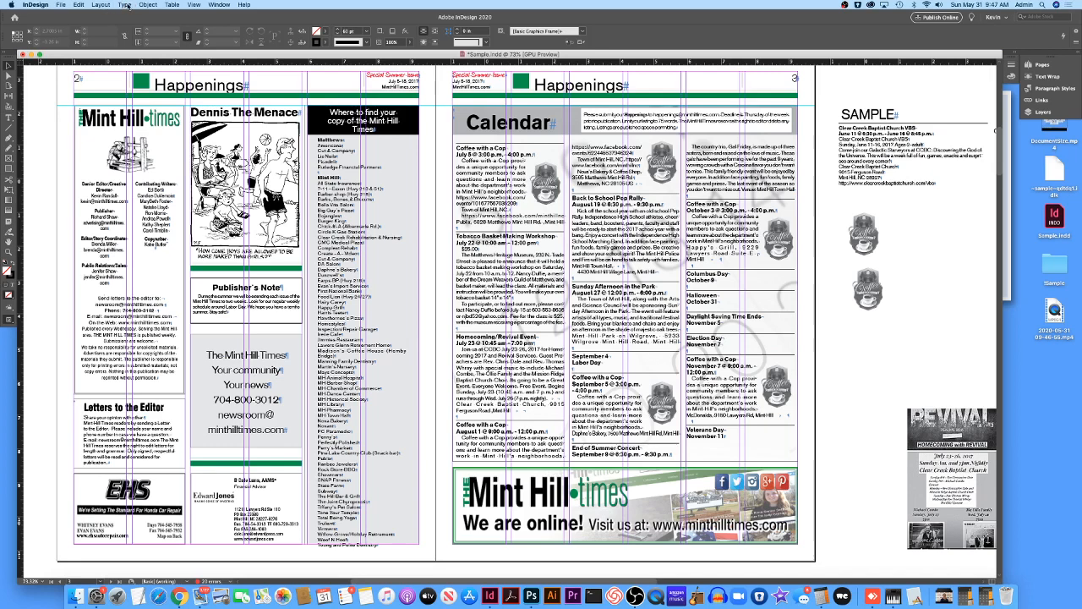
pyautogui.click(124, 6)
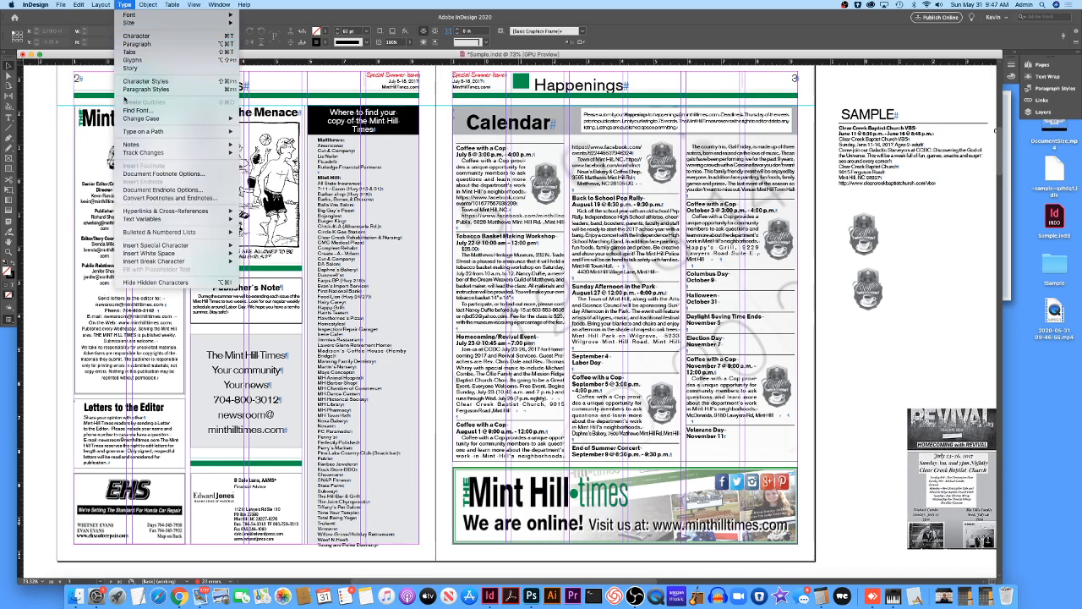
pyautogui.click(139, 111)
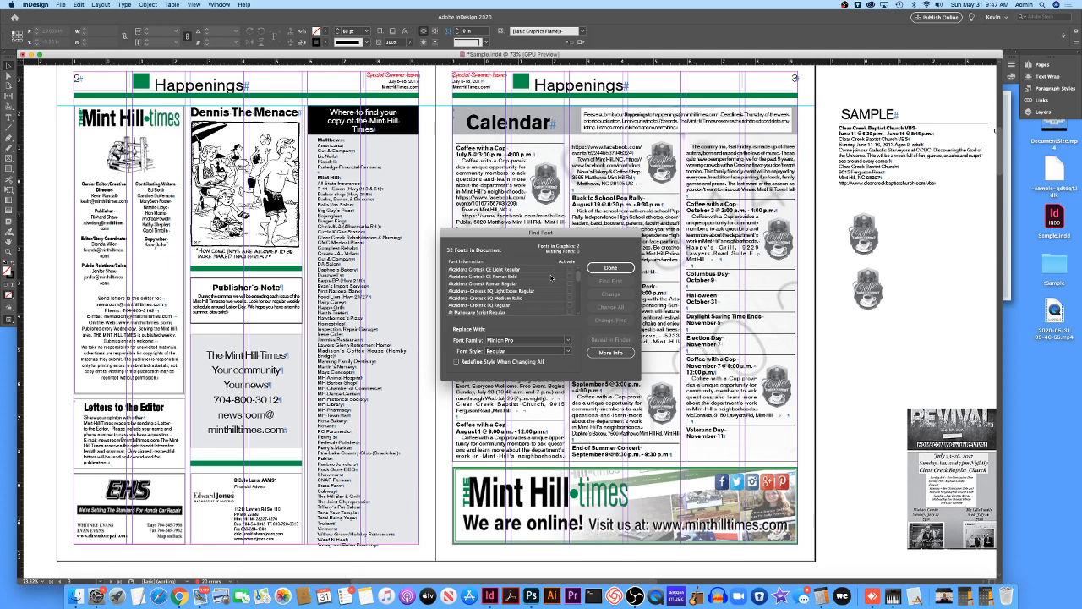
pyautogui.moveTo(573, 277); pyautogui.dragTo(580, 253)
pyautogui.click(534, 270)
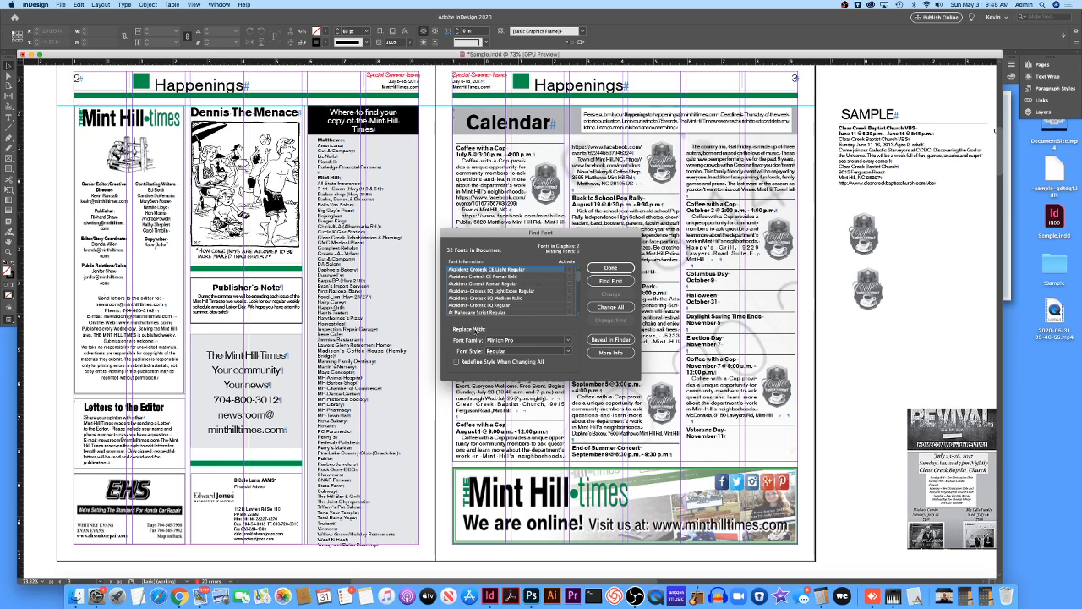
# Find the first use of the selected font, change it to Minion Pro Regular, and finish the font replacement
pyautogui.click(568, 340)
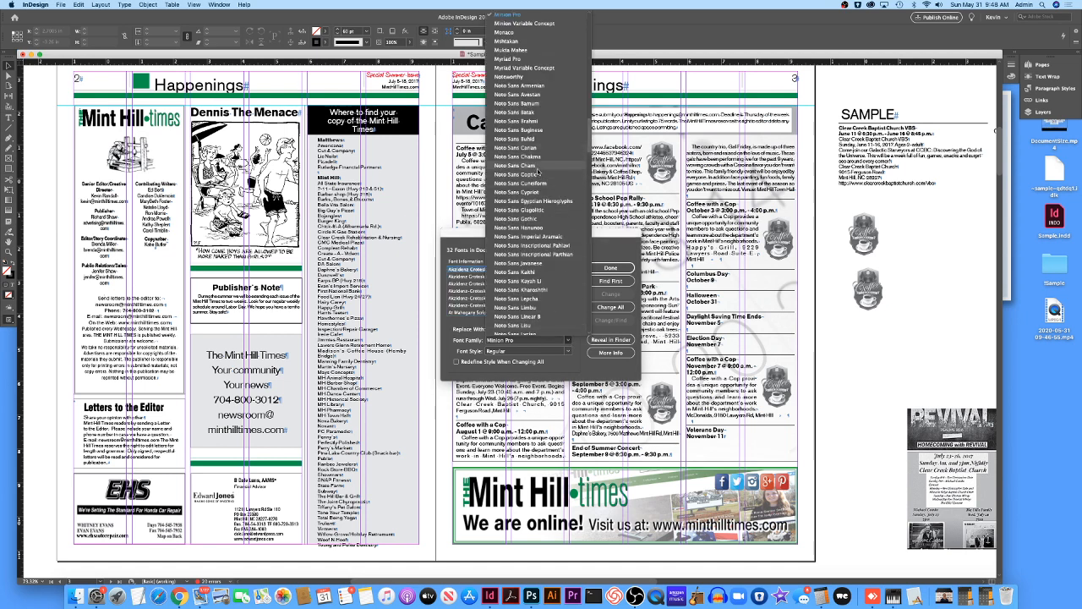
pyautogui.click(582, 362)
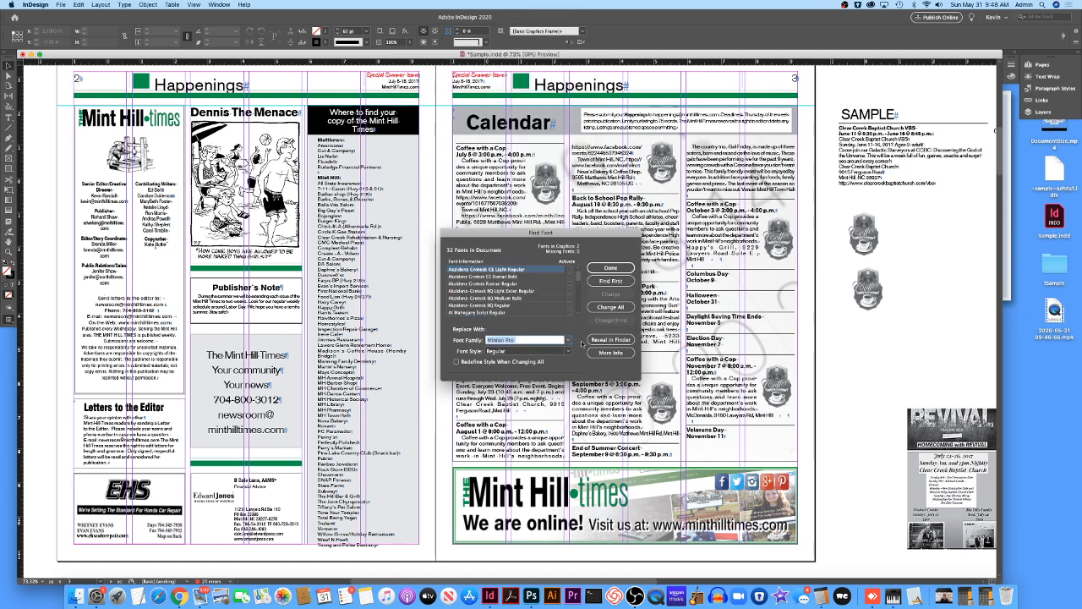
pyautogui.click(611, 307)
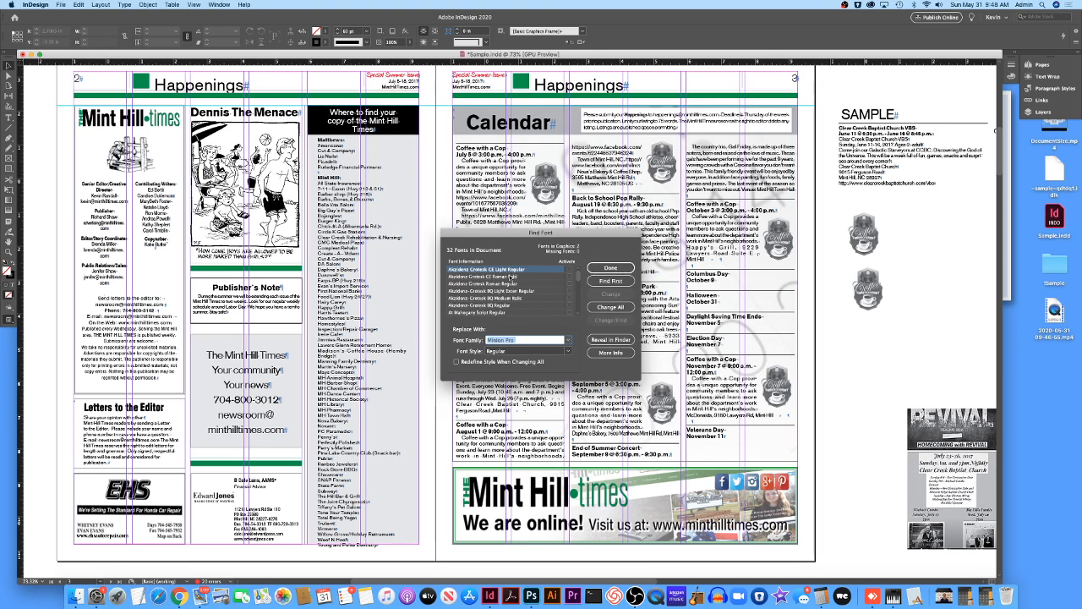
pyautogui.click(606, 282)
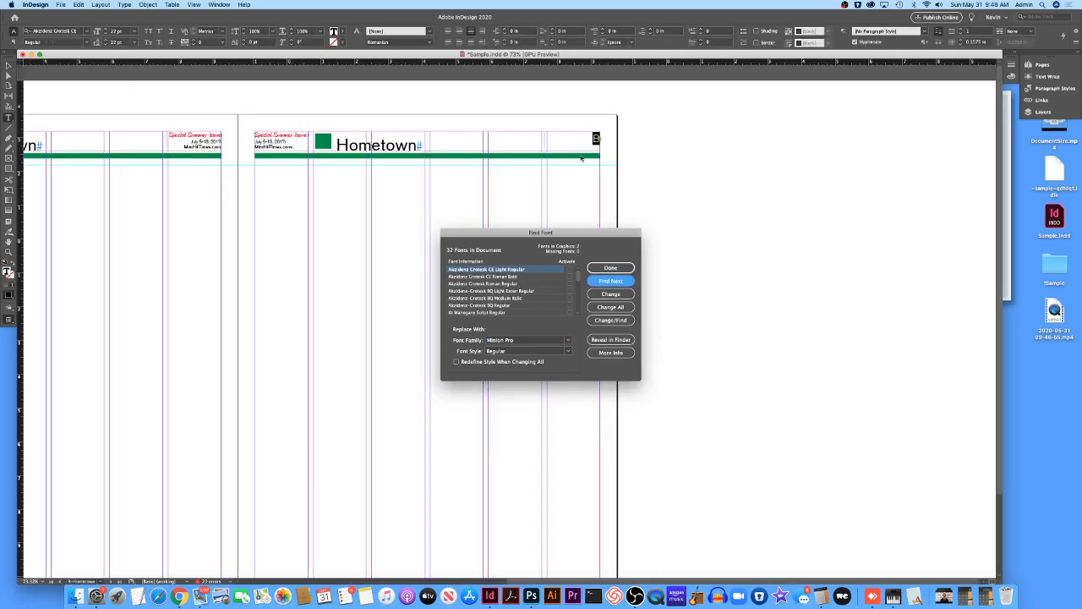
pyautogui.click(602, 296)
pyautogui.click(618, 296)
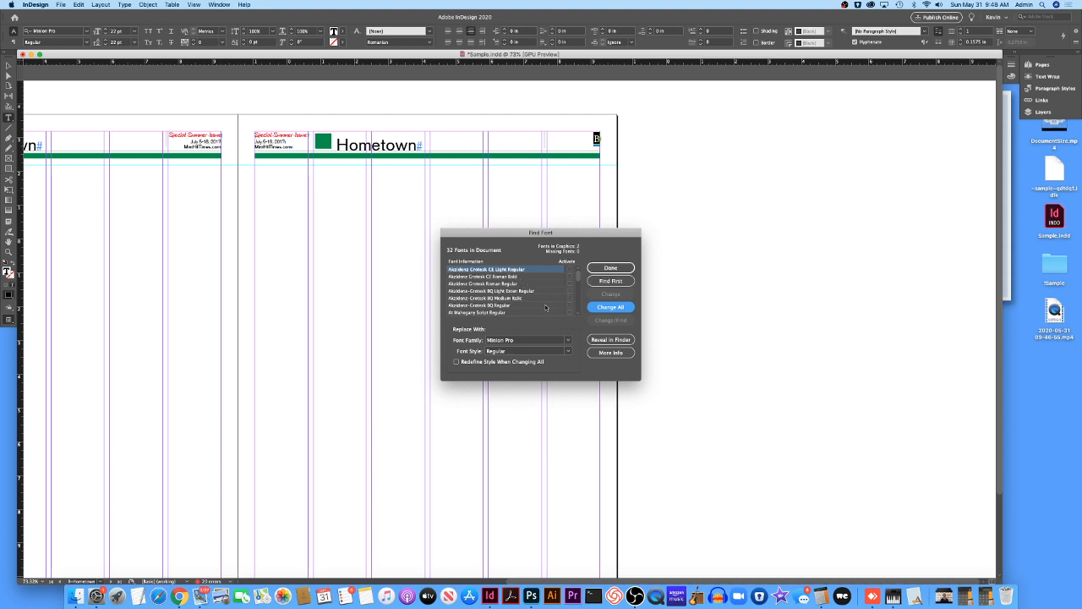
pyautogui.click(611, 268)
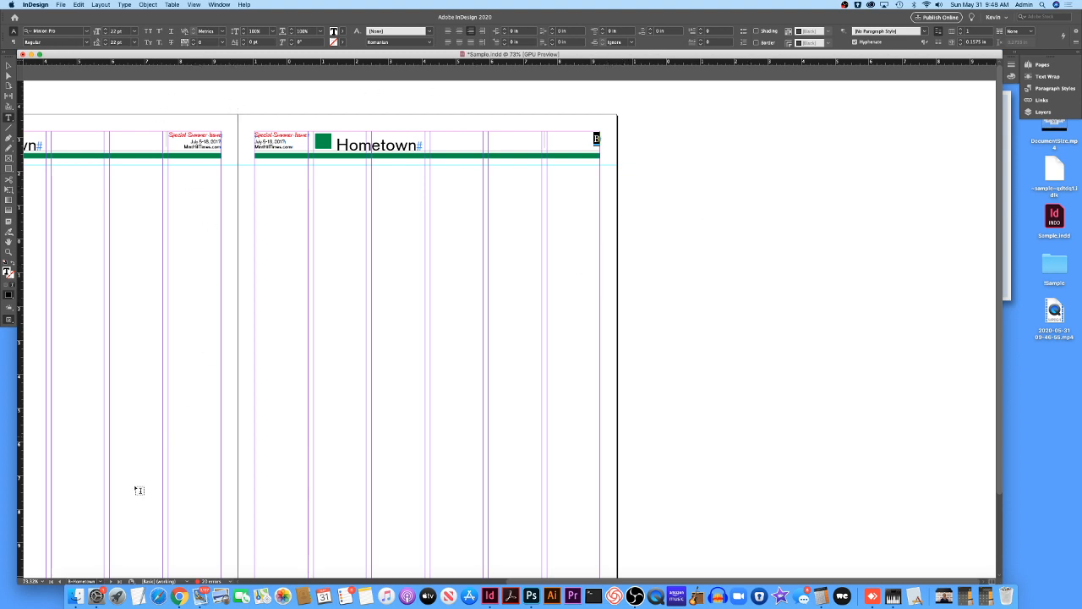
# Go to page 5, switch to the Selection tool, and bring the whole page 4–5 spread into view
pyautogui.click(99, 582)
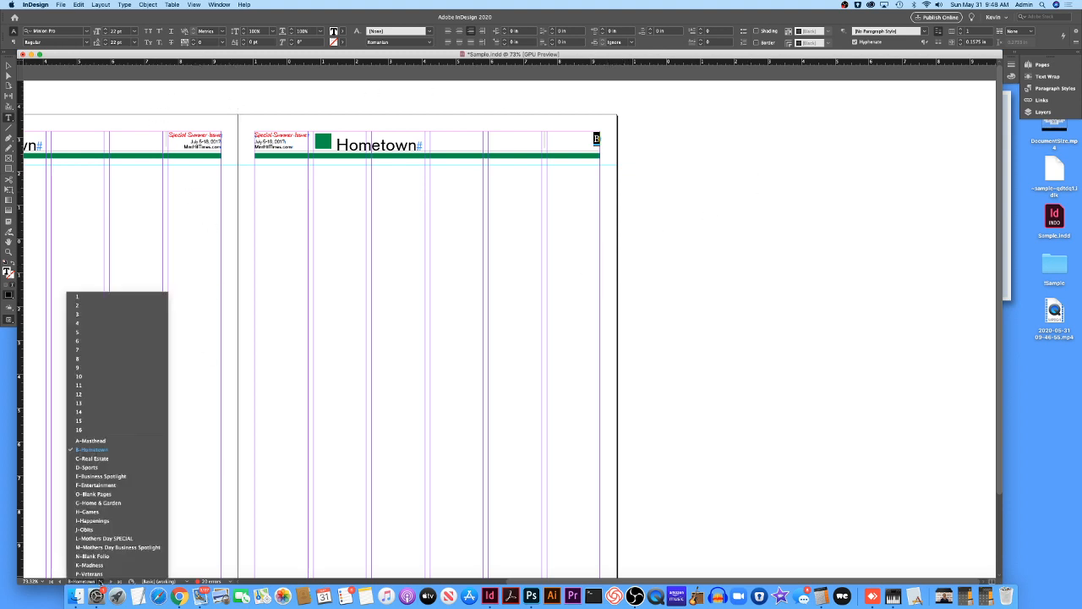
pyautogui.click(126, 333)
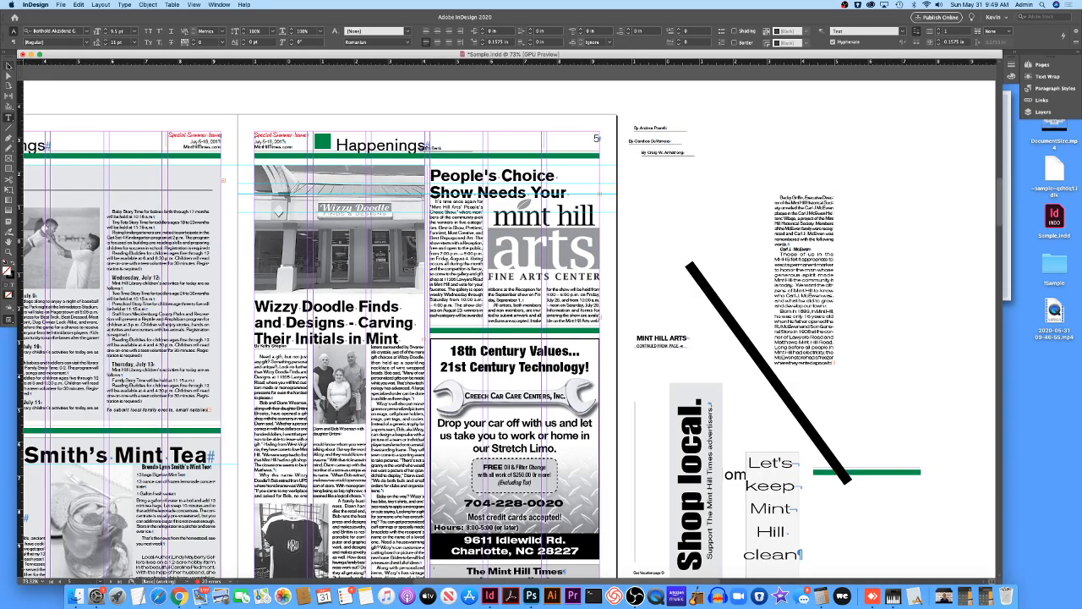
pyautogui.click(8, 65)
pyautogui.hscroll(-8, 104, 113)
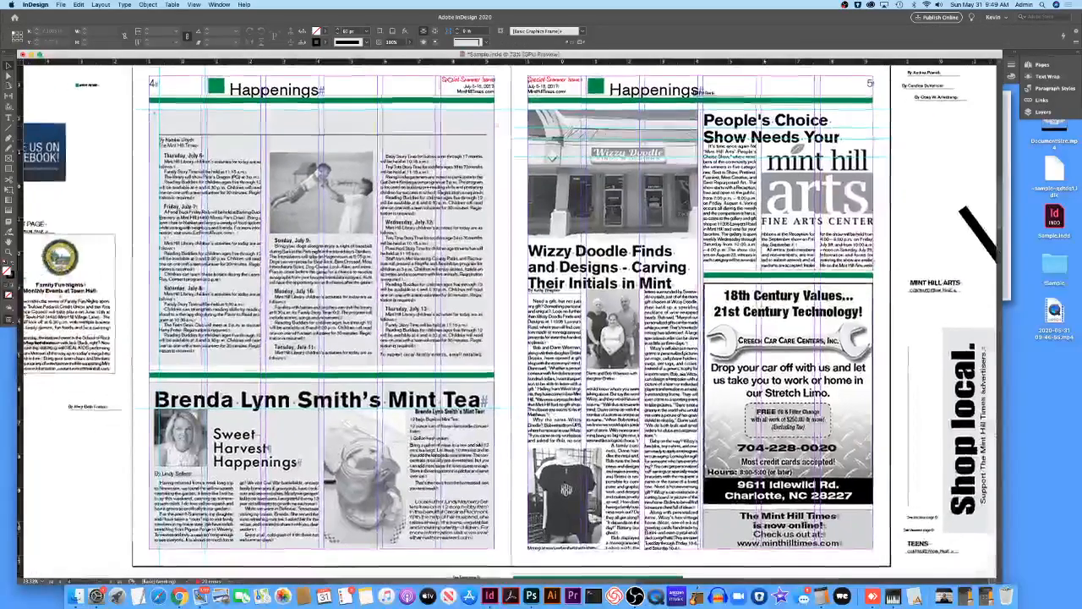
pyautogui.hscroll(1, 512, 321)
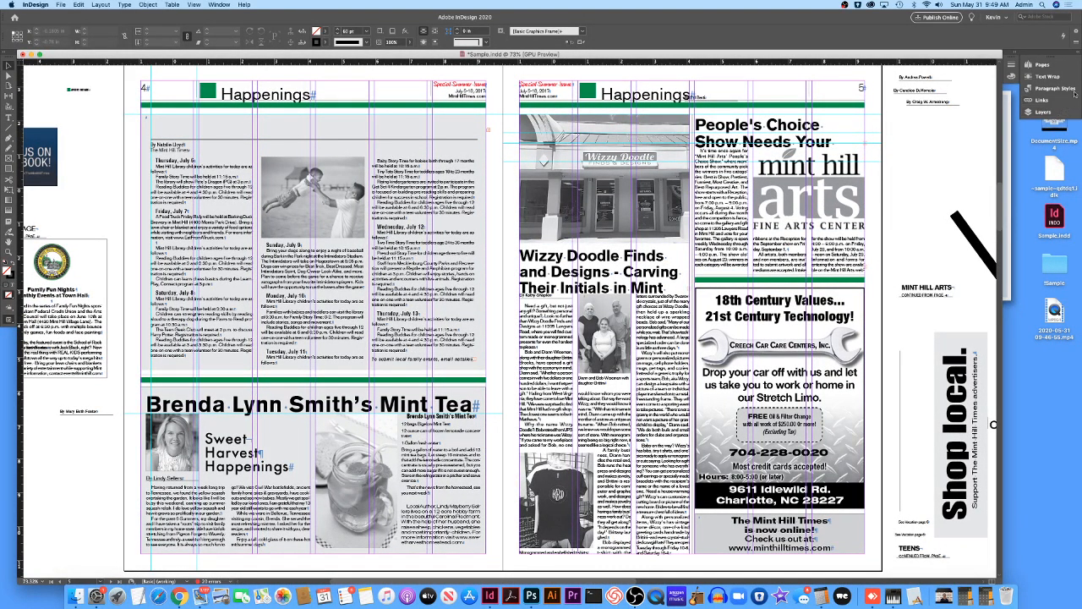
# Show the document's links, go to the modified SupportBlueMH.psd image on its page, and update that link
pyautogui.click(218, 6)
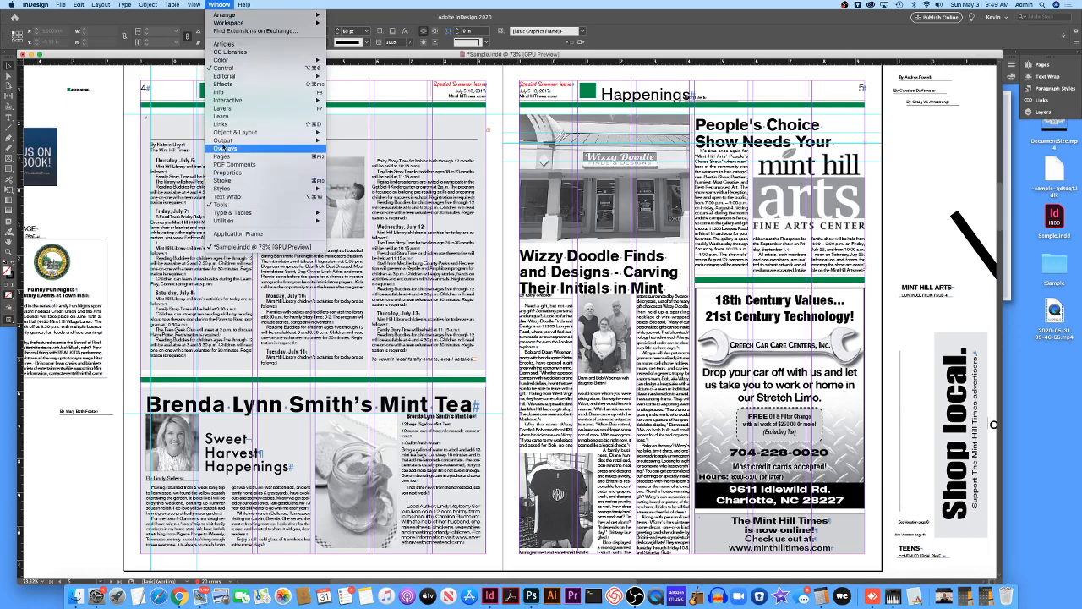
pyautogui.click(224, 124)
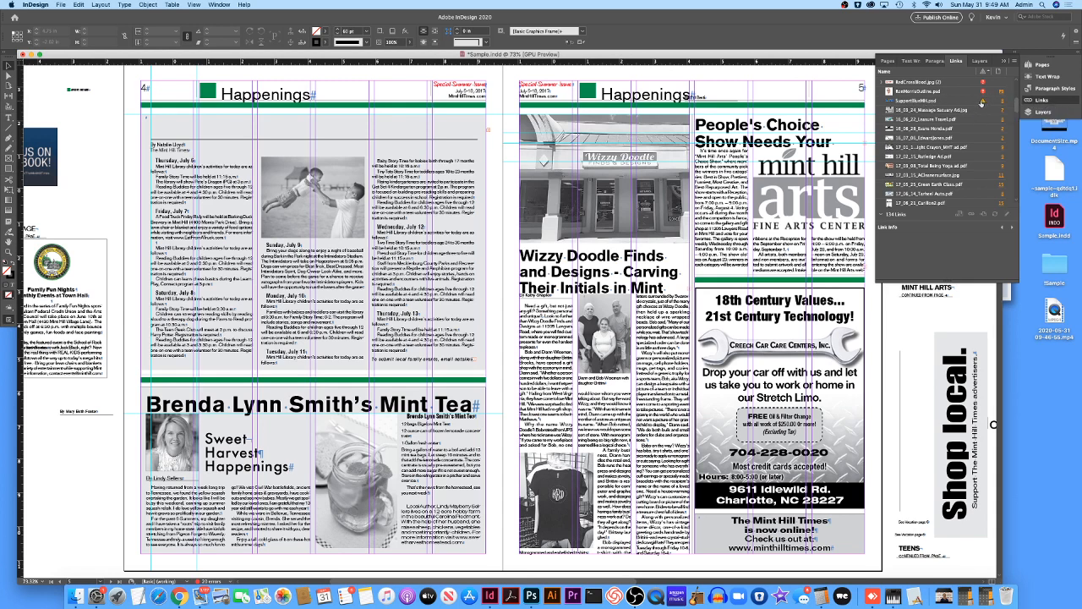
pyautogui.click(930, 100)
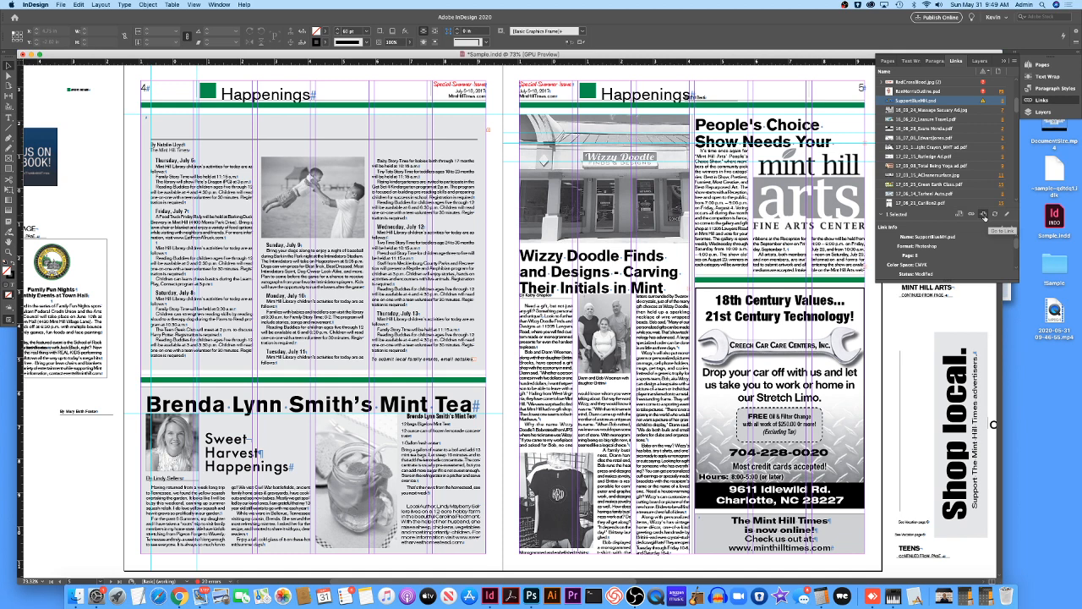
pyautogui.click(985, 216)
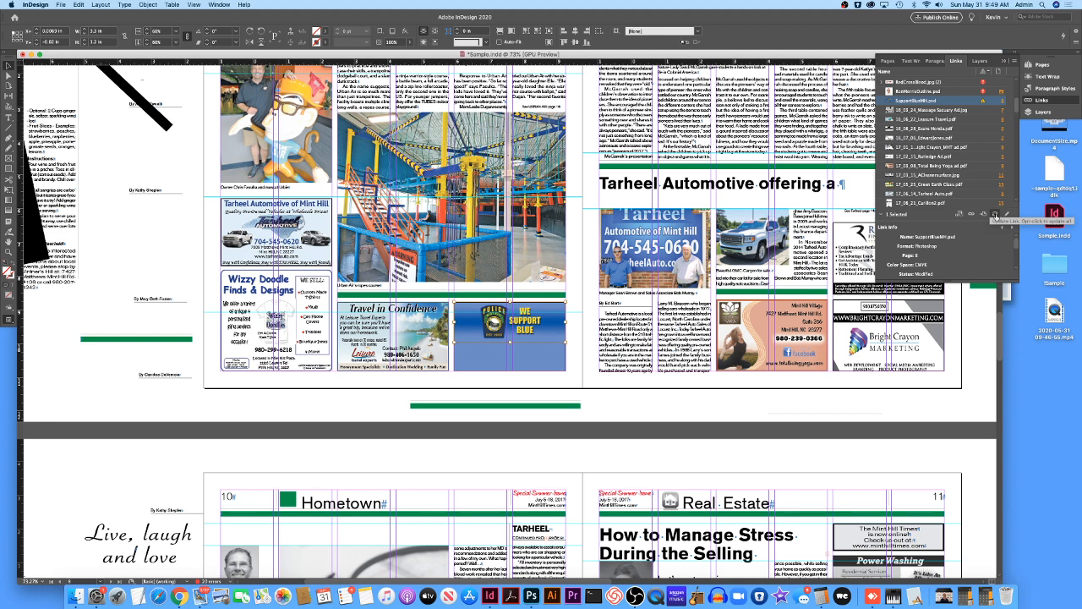
pyautogui.click(995, 216)
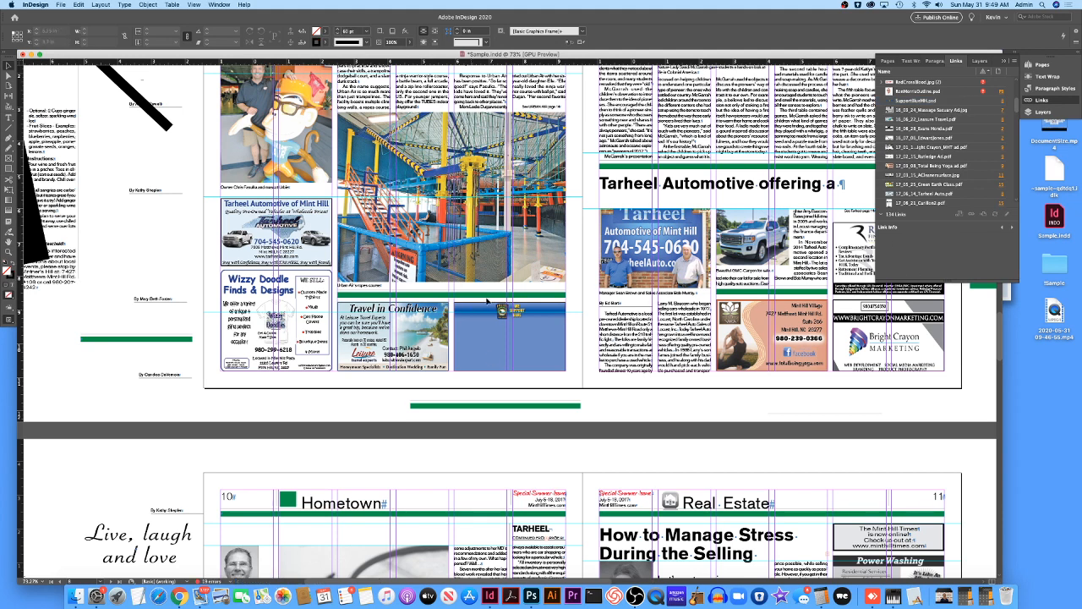
# Enlarge the updated We Support Blue graphic inside its ad frame to about 1.6 in tall
pyautogui.click(508, 336)
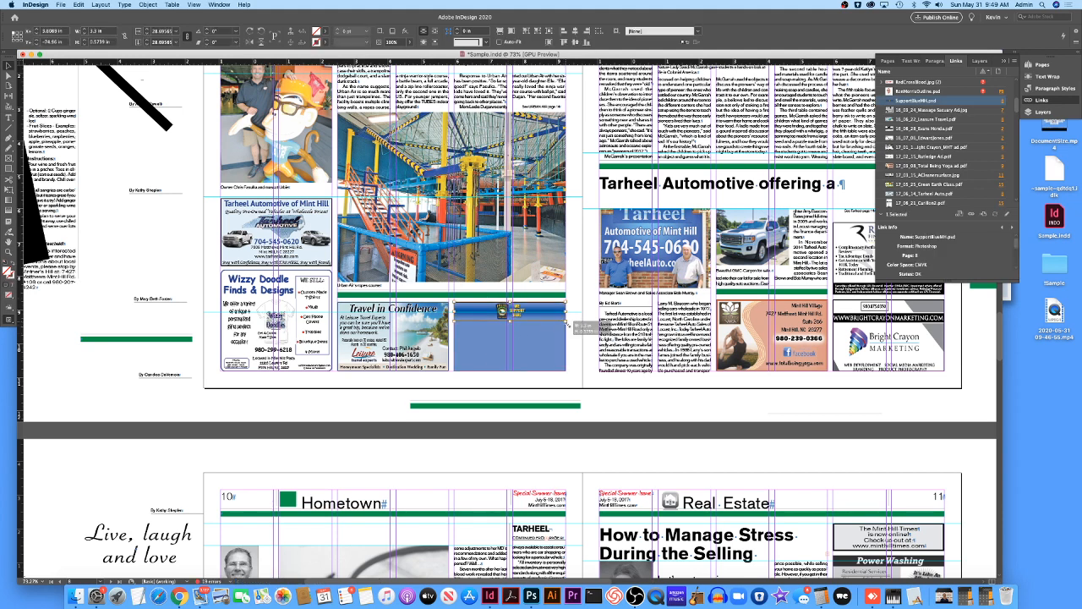
pyautogui.moveTo(567, 321)
pyautogui.mouseDown()
pyautogui.moveTo(643, 345)
pyautogui.moveTo(573, 334)
pyautogui.mouseUp()
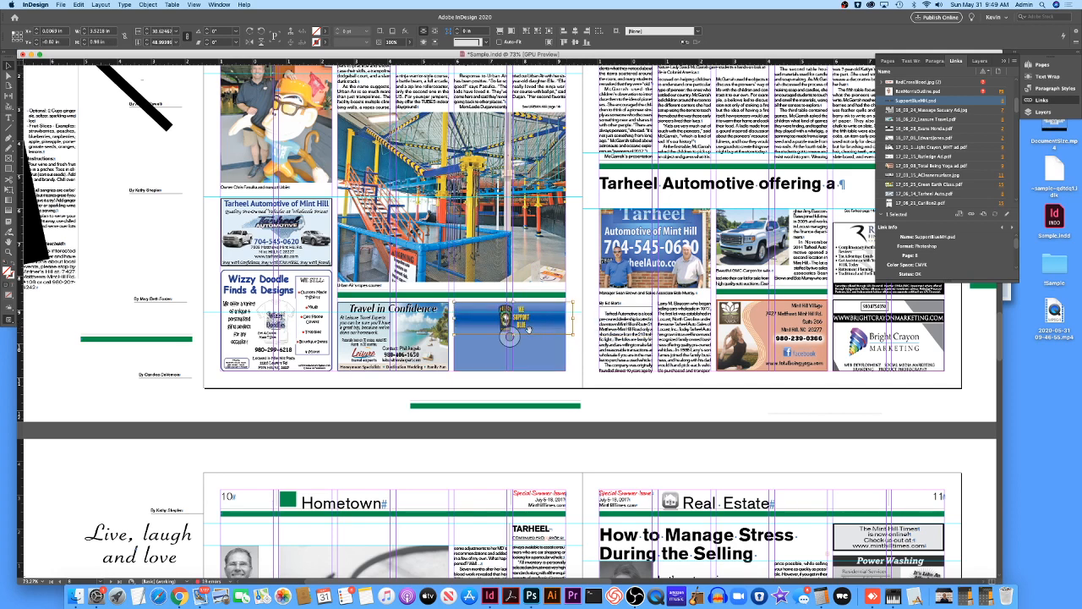
pyautogui.moveTo(572, 335); pyautogui.dragTo(566, 369)
pyautogui.moveTo(463, 342); pyautogui.dragTo(446, 342)
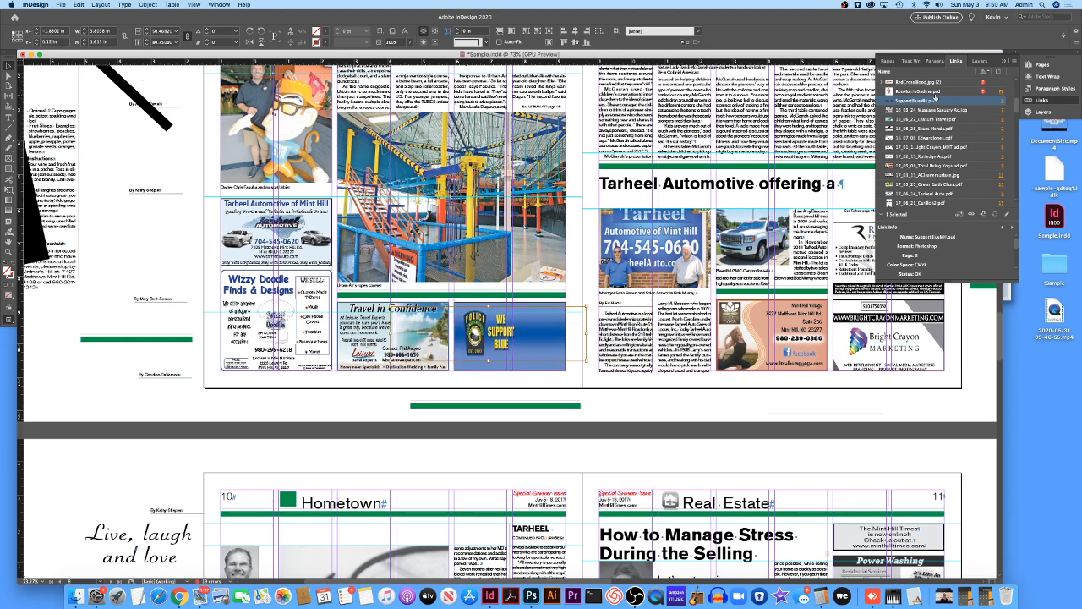
# Examine the missing link entries, including both RedCrossBlood.jpg instances and their page locations, and close the link list
pyautogui.click(985, 91)
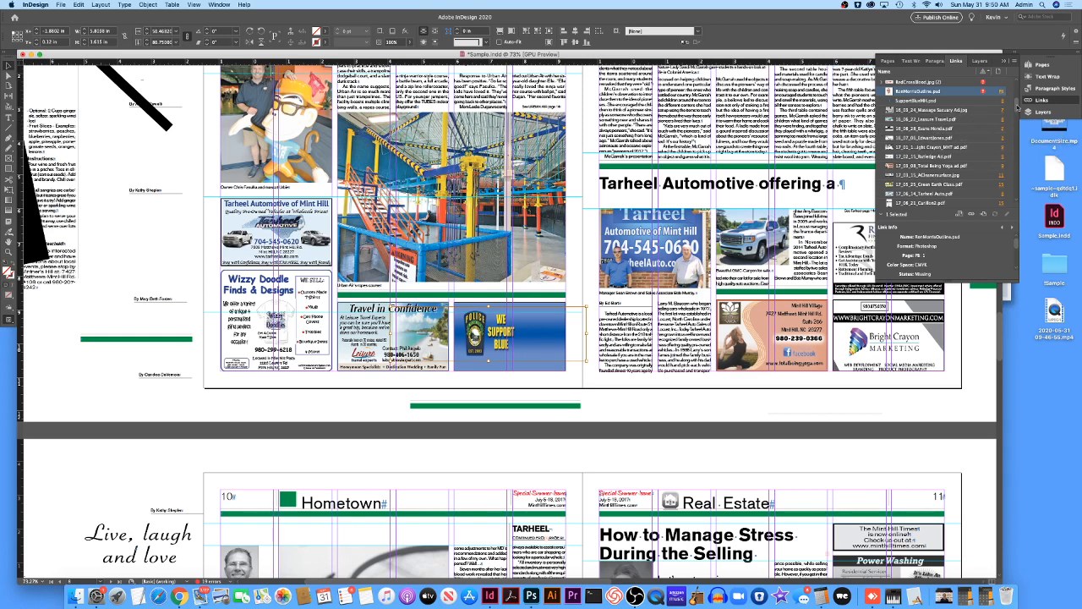
pyautogui.scroll(1, 1017, 104)
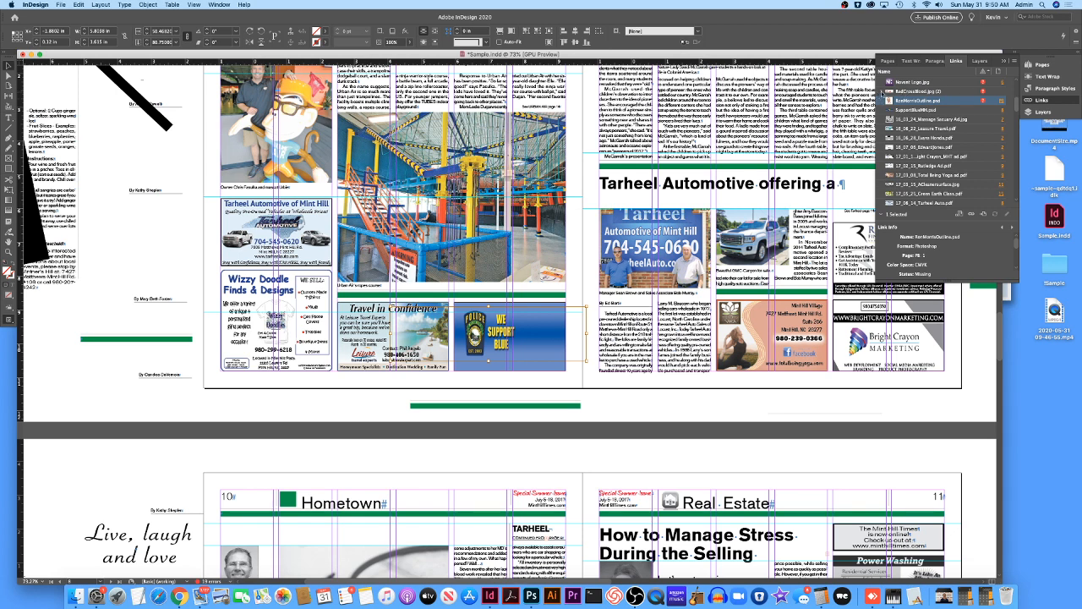
pyautogui.click(883, 91)
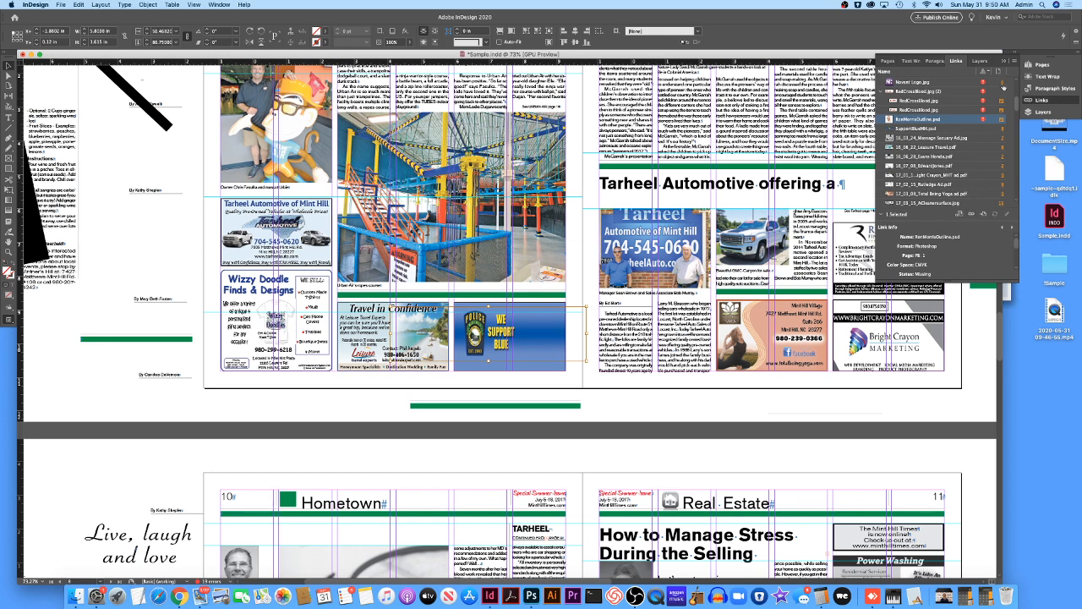
pyautogui.click(1004, 62)
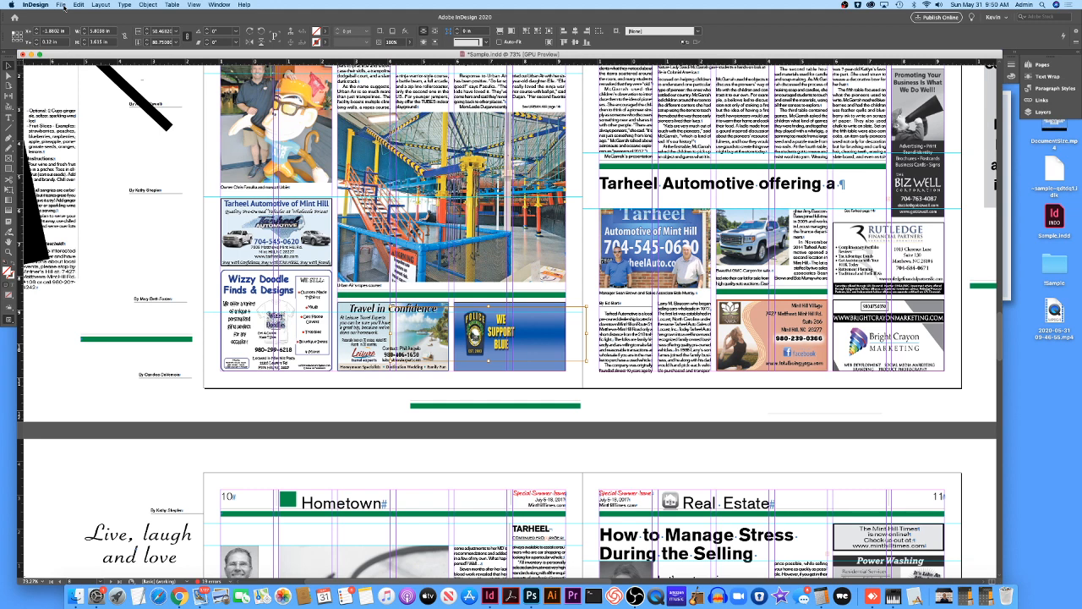
# Start exporting the document as Sample.pdf to the !Sample folder in Adobe PDF (Print) format
pyautogui.click(61, 7)
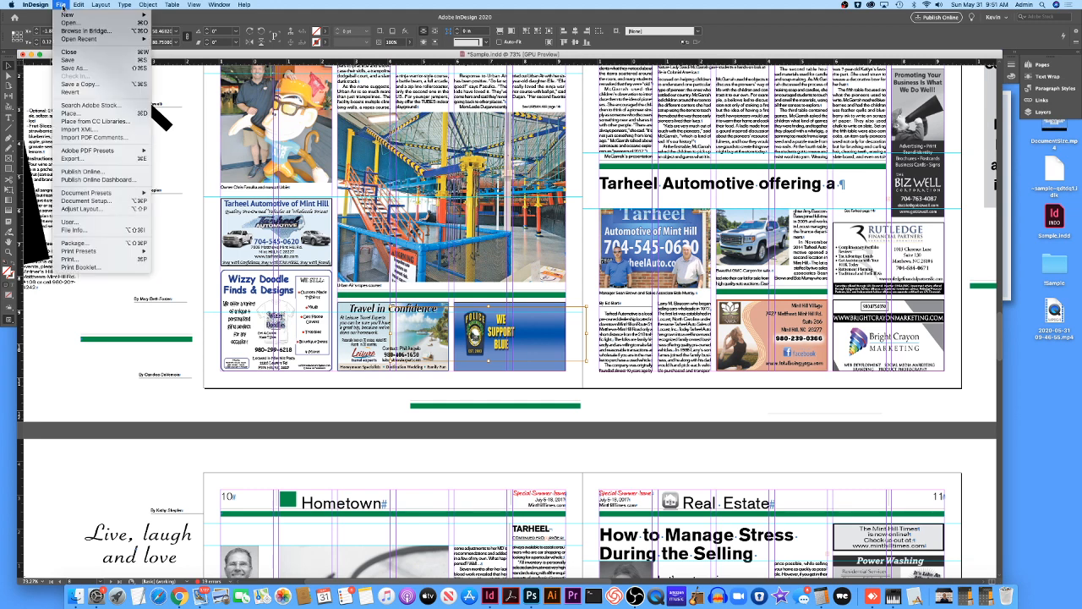
pyautogui.click(140, 160)
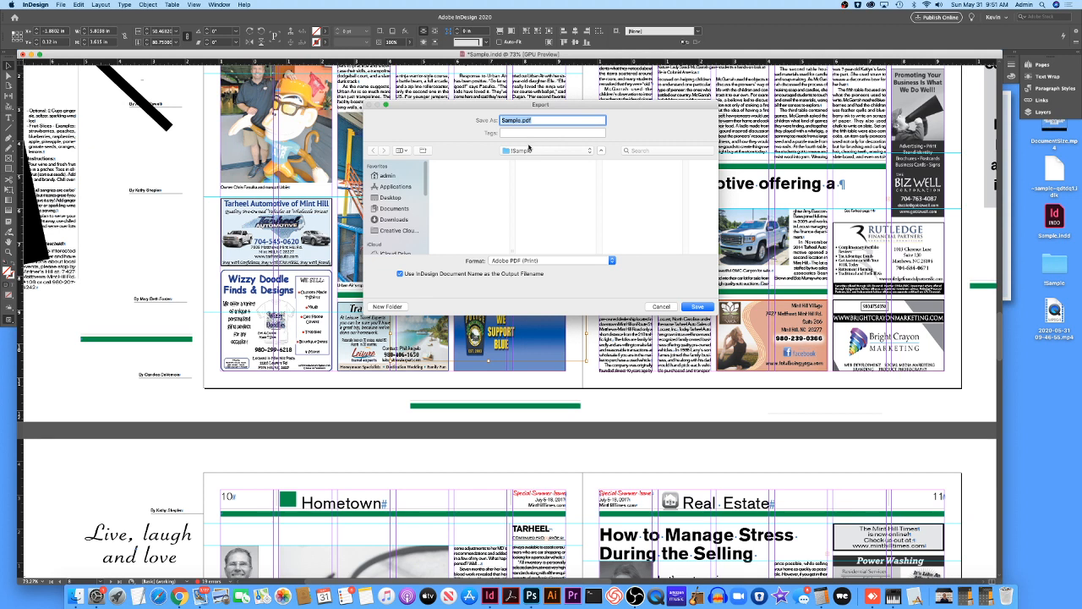
pyautogui.click(521, 120)
pyautogui.doubleClick(522, 120)
pyautogui.click(502, 263)
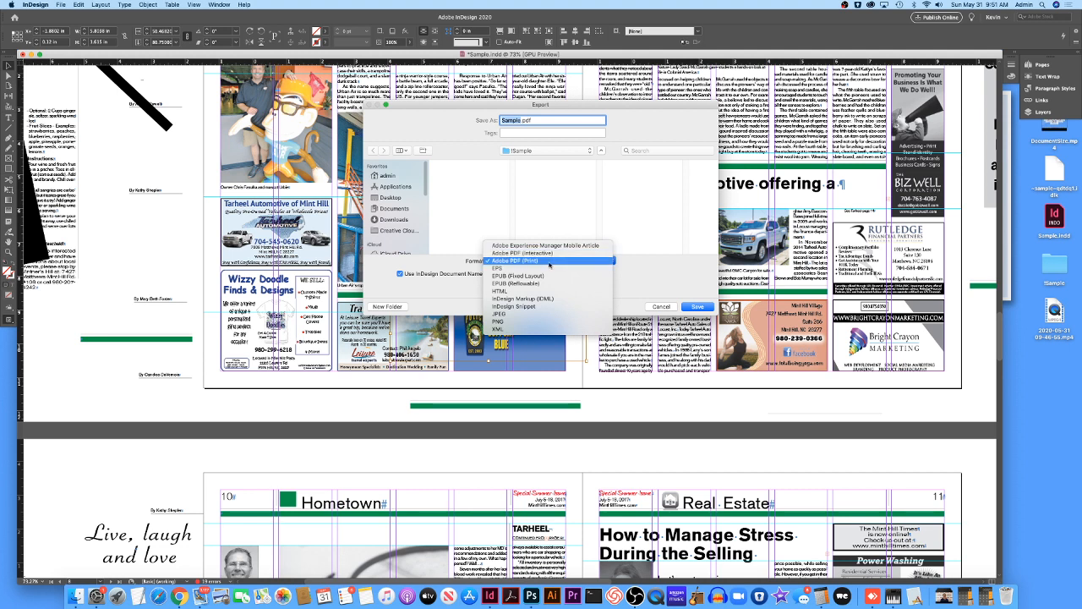
pyautogui.click(549, 262)
pyautogui.click(692, 307)
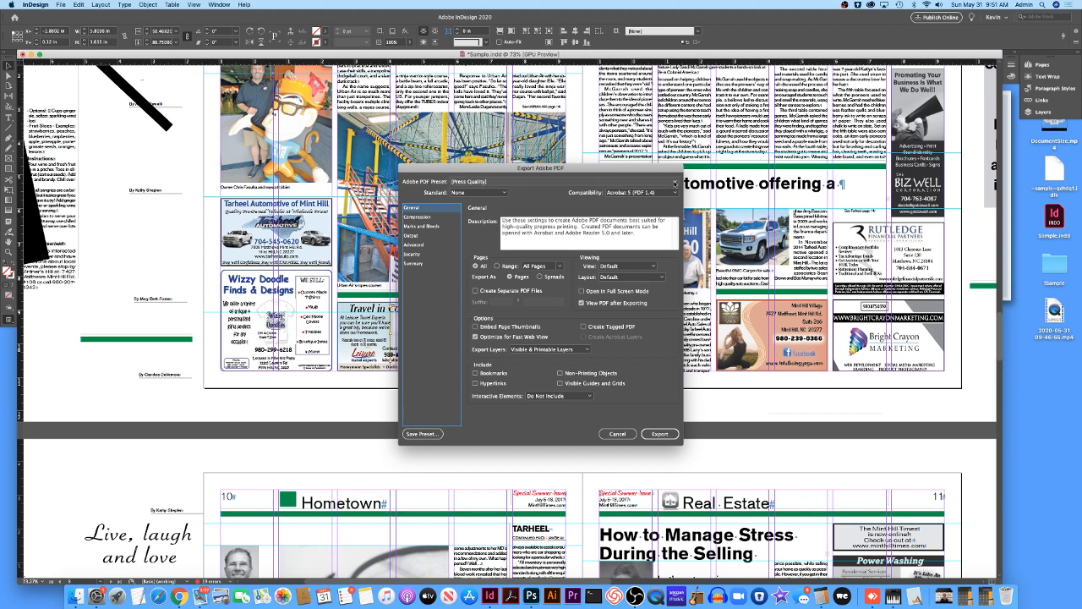
# Apply the High Quality Print PDF preset and review its compression, marks and bleeds, output, and general settings
pyautogui.click(675, 183)
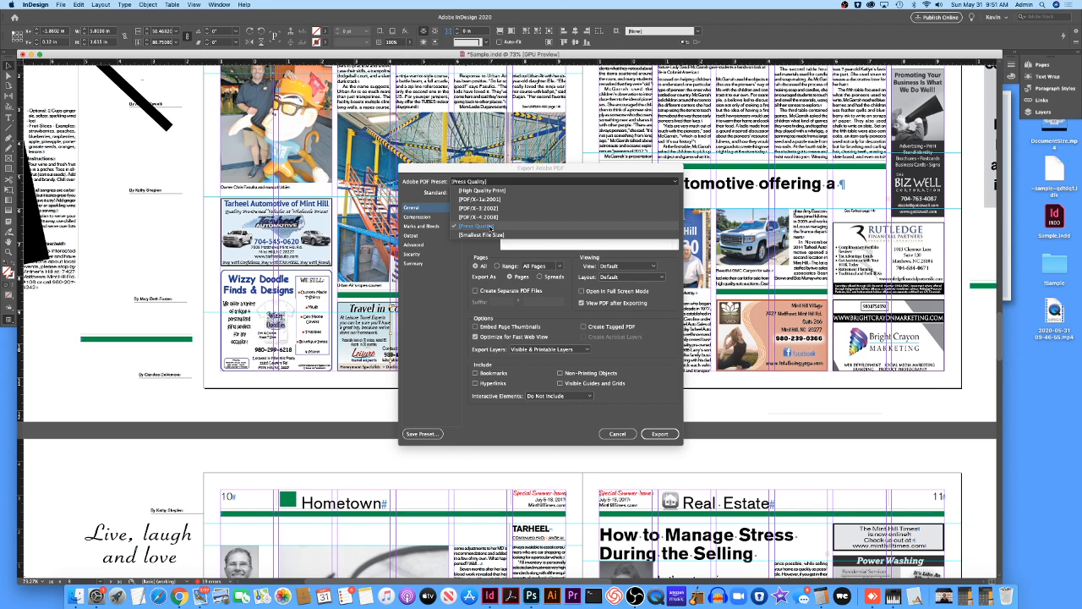
pyautogui.click(493, 191)
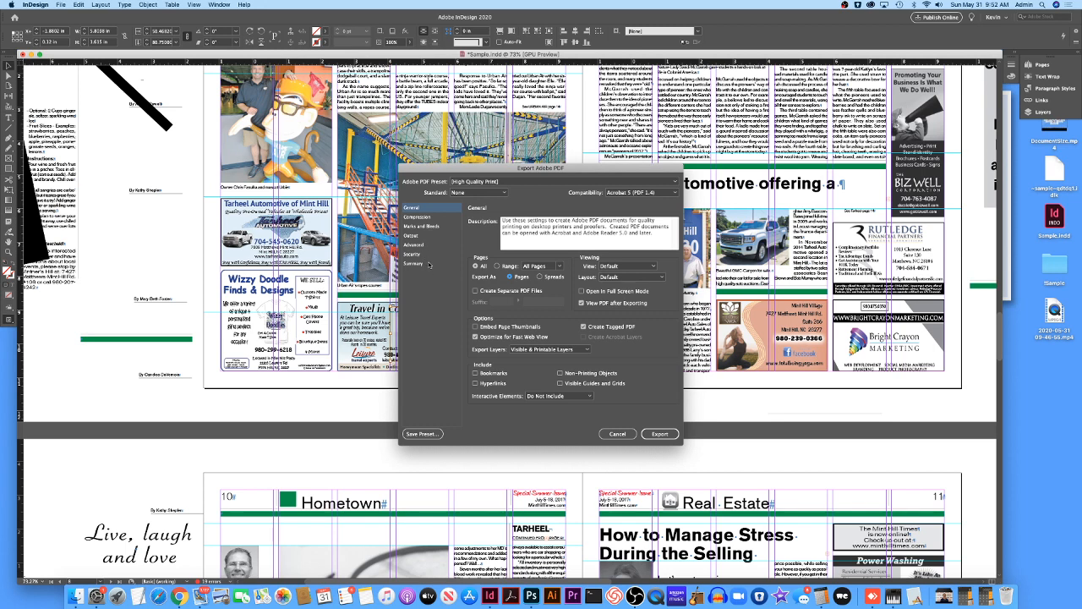
pyautogui.click(422, 218)
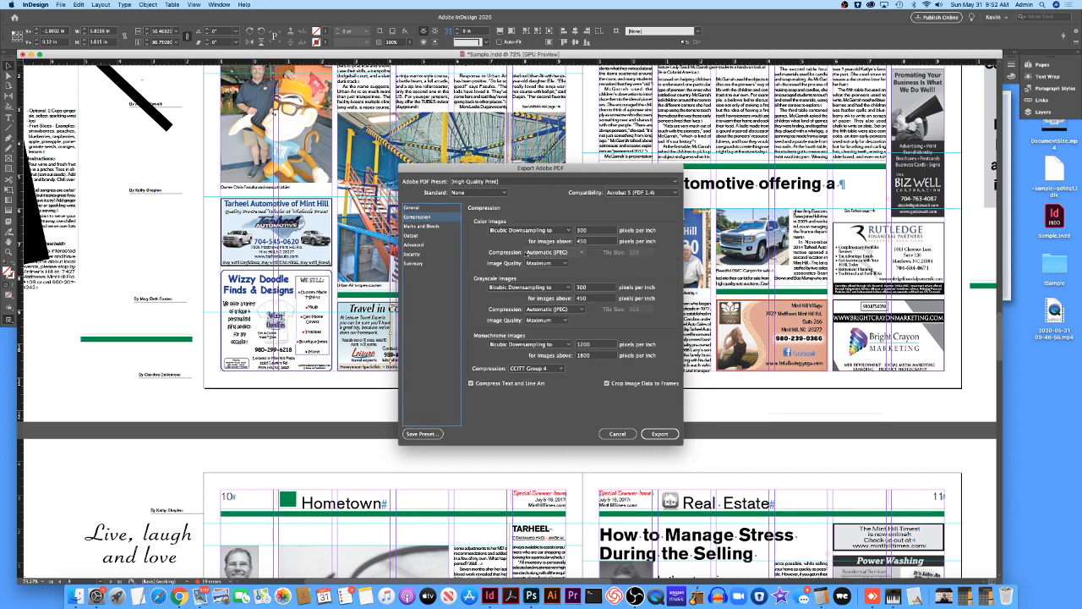
pyautogui.click(427, 228)
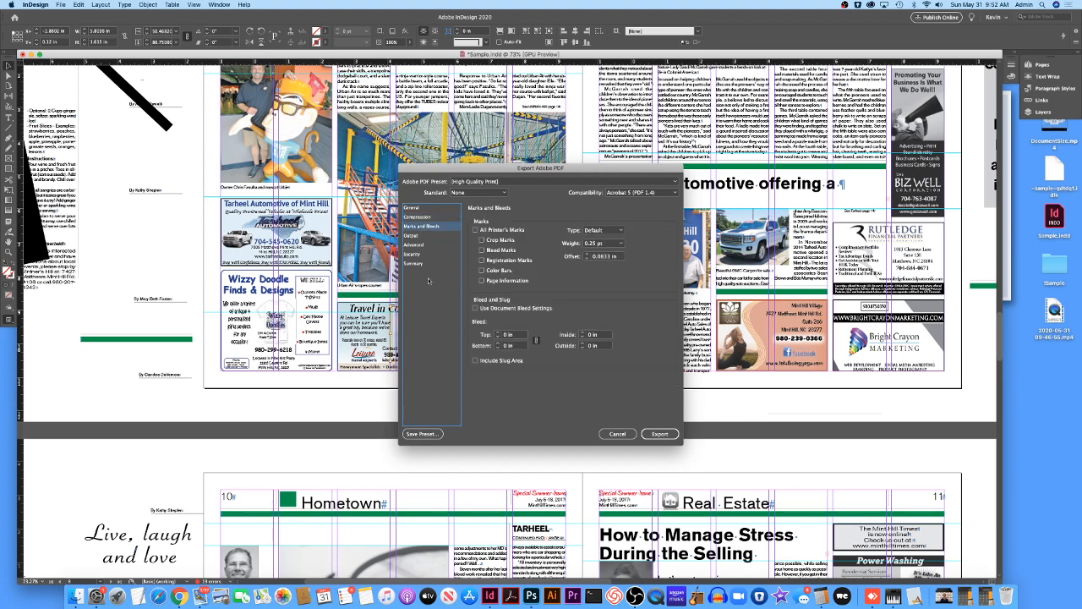
pyautogui.click(420, 236)
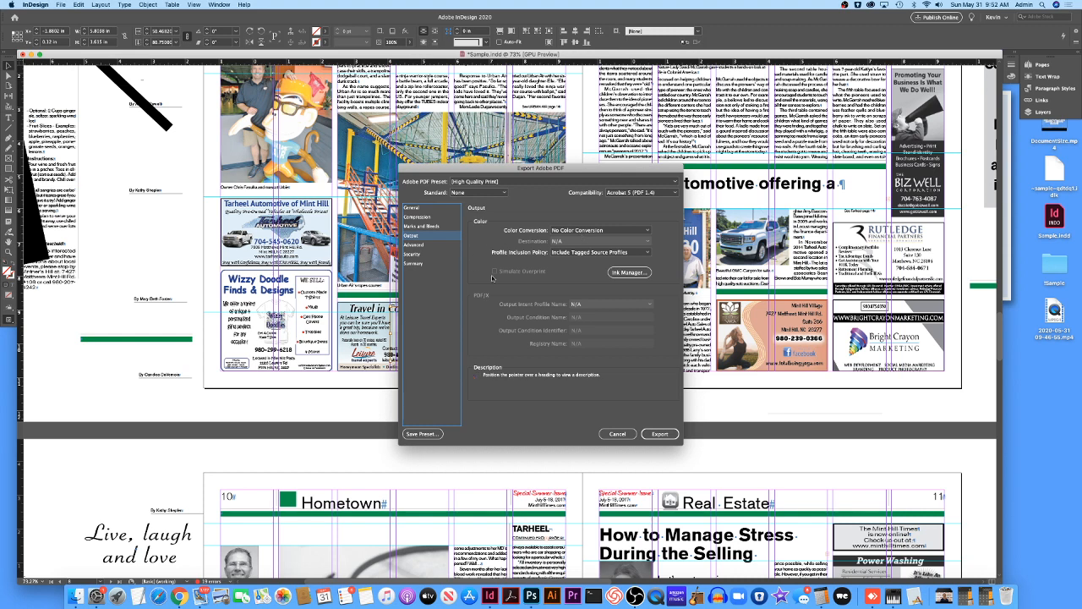
pyautogui.click(431, 209)
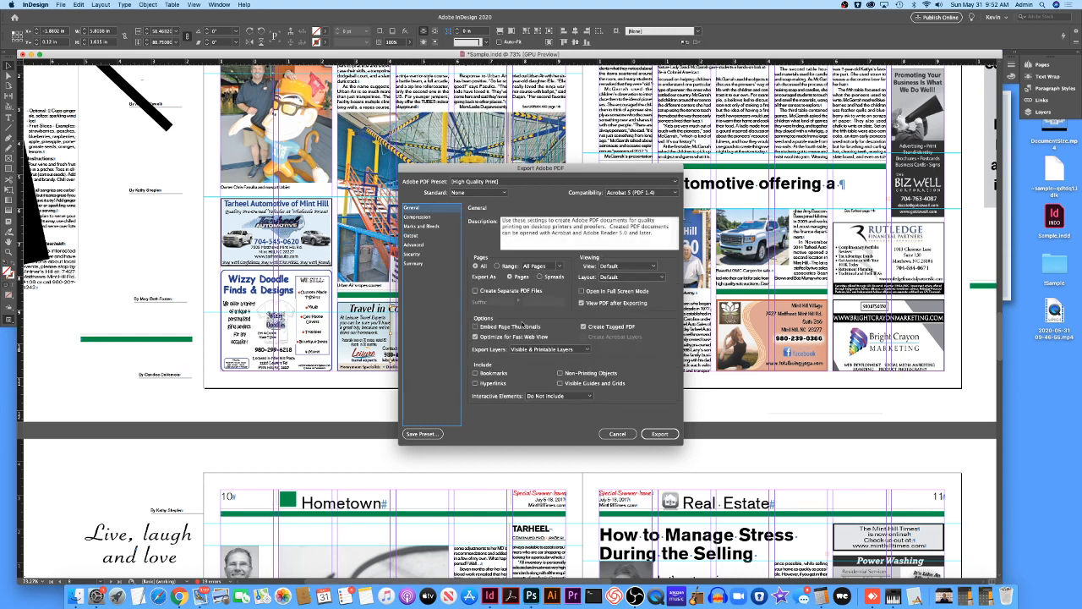
# Export the PDF with these settings, proceeding despite the overset text and the missing or modified links
pyautogui.click(657, 435)
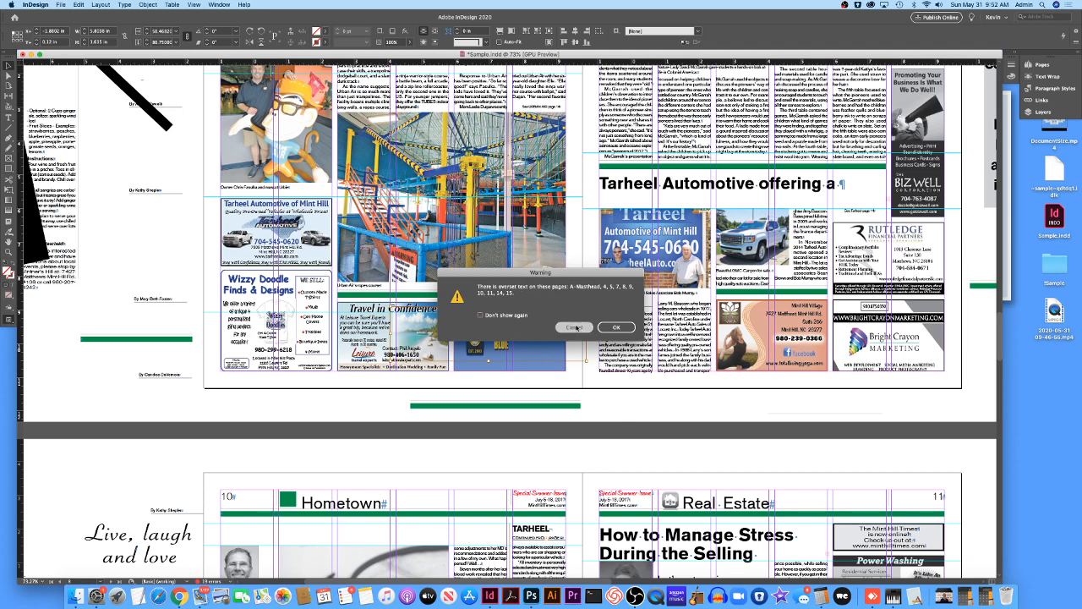
pyautogui.click(617, 327)
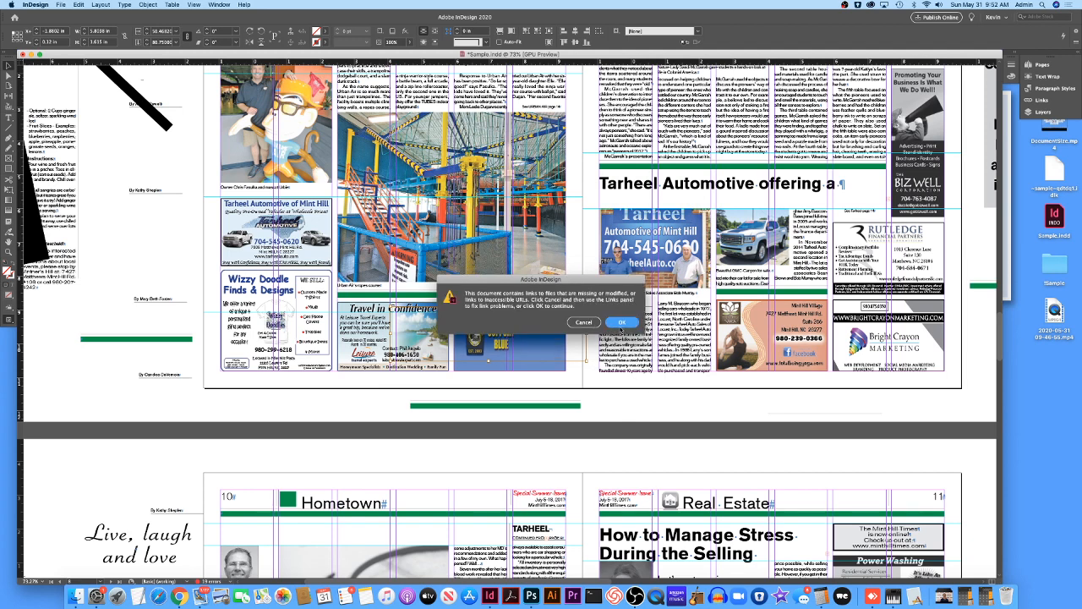
pyautogui.click(621, 325)
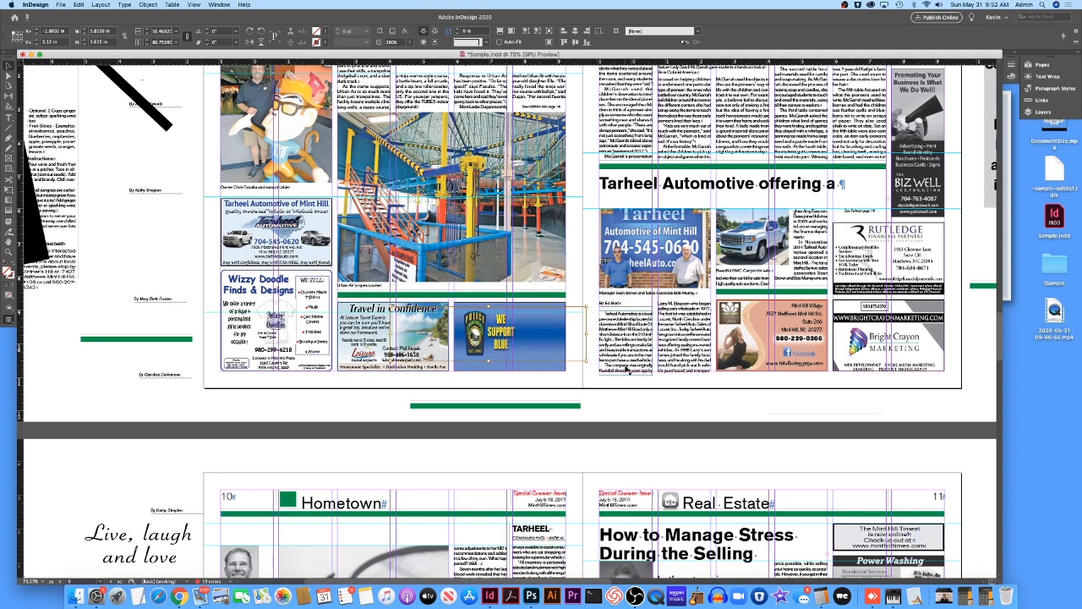